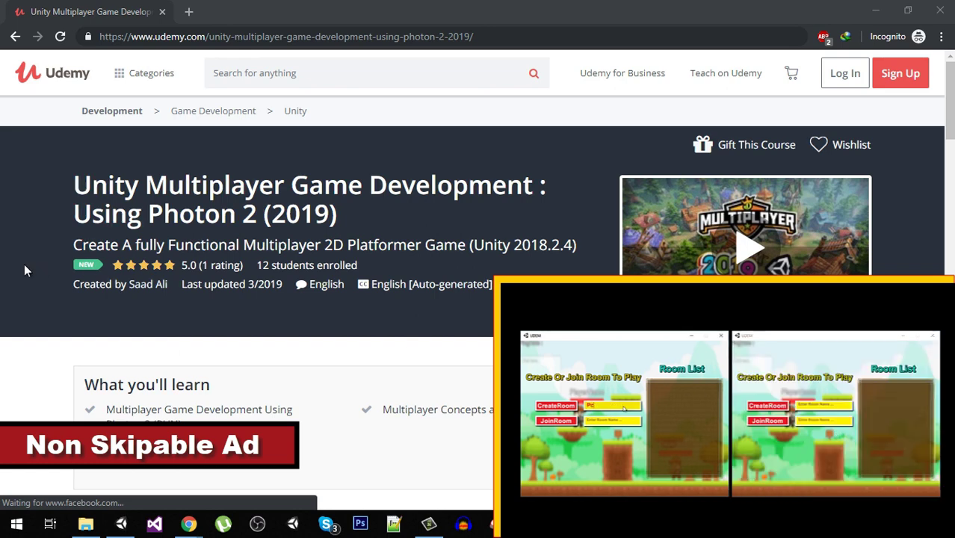
Scroll the view up and down, then dismiss the system tray popup
scroll(388, 306, "down", 5)
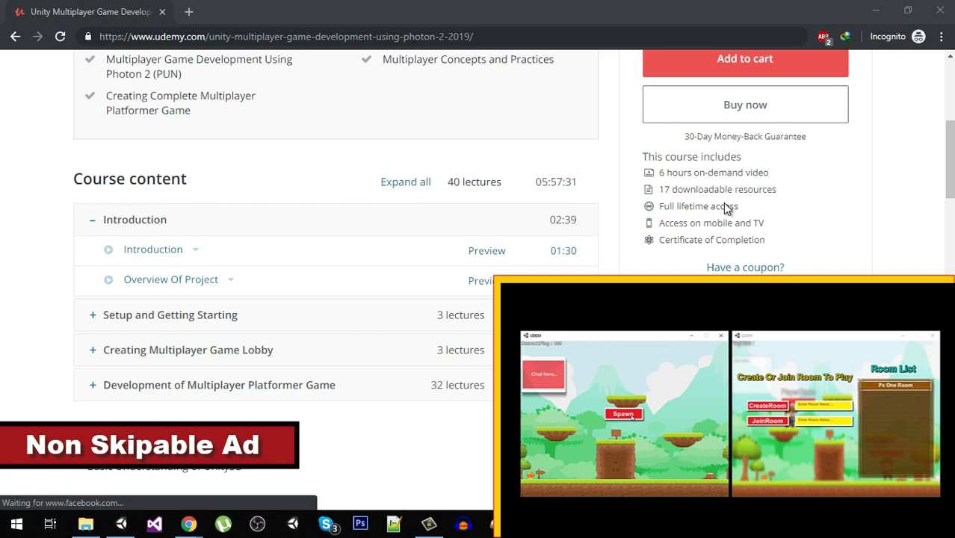
scroll(475, 267, "up", 5)
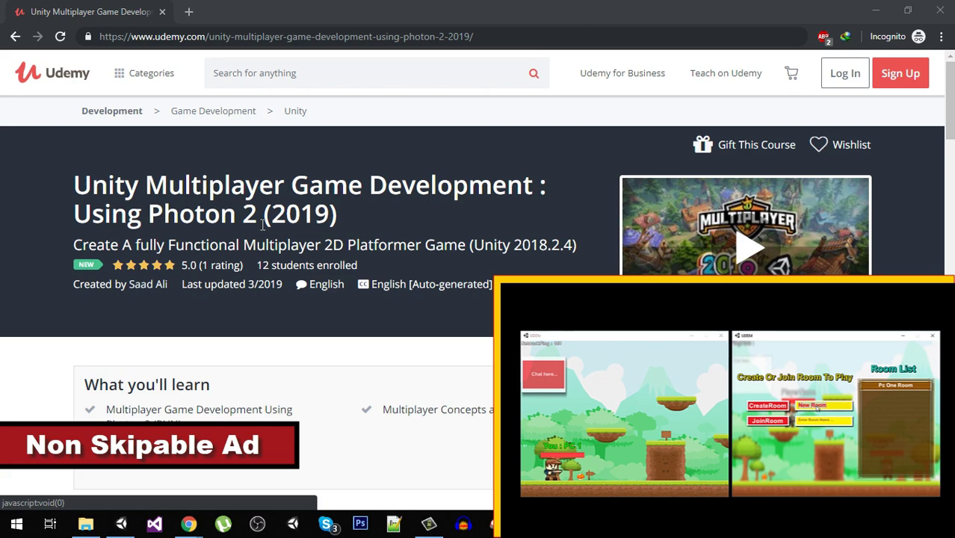
scroll(271, 224, "down", 5)
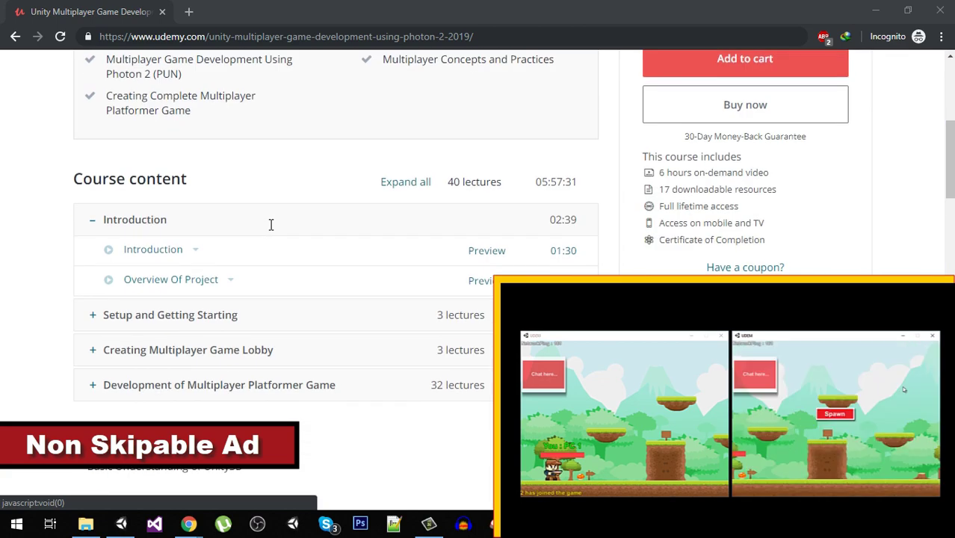
scroll(275, 225, "down", 3)
scroll(104, 370, "up", 5)
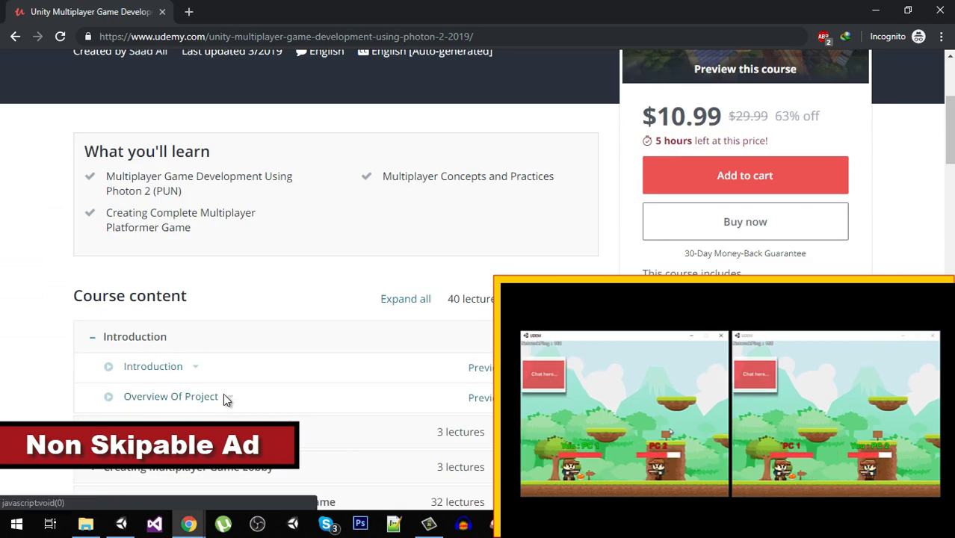
scroll(301, 381, "up", 3)
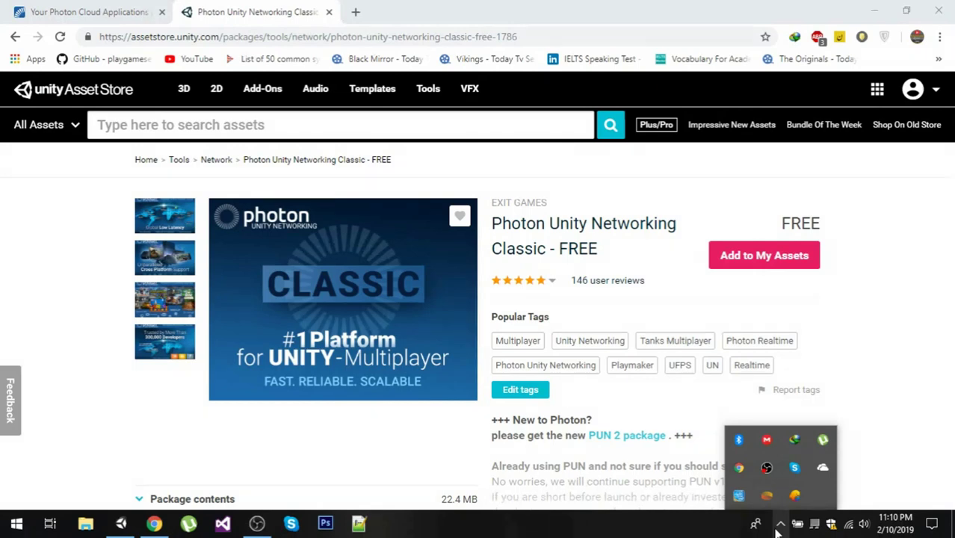
left_click(781, 524)
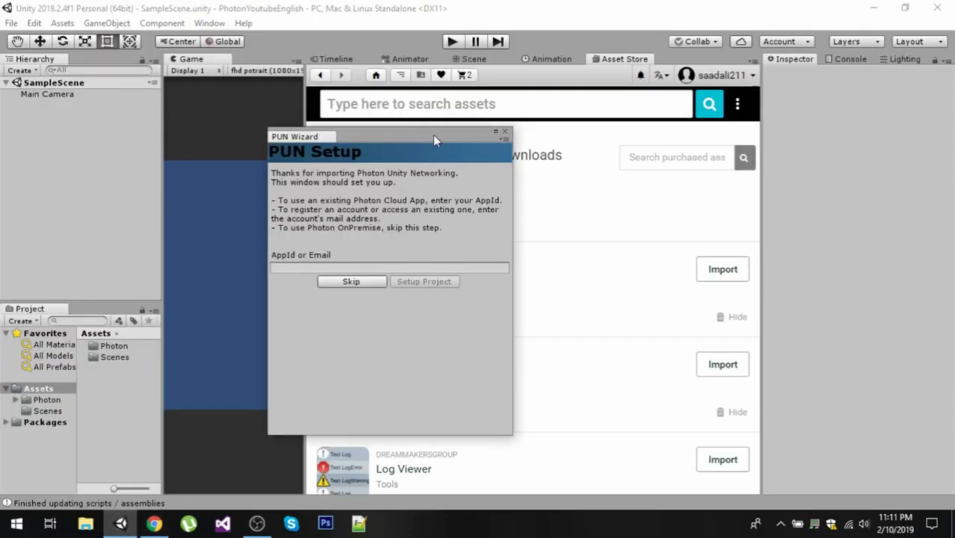
Reposition the PUN Setup wizard window, then bring the Chrome browser to the front
left_click_drag(432, 135, 116, 228)
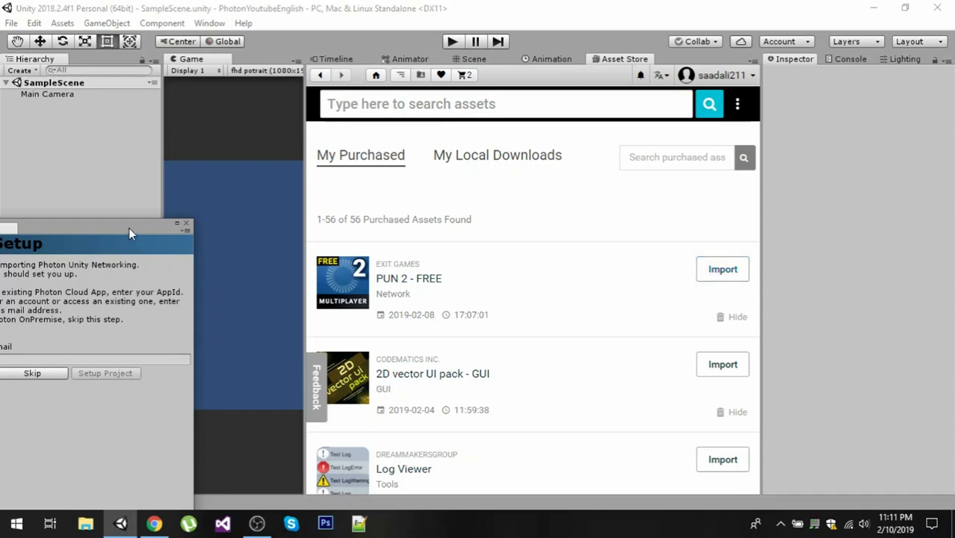
left_click_drag(128, 228, 495, 113)
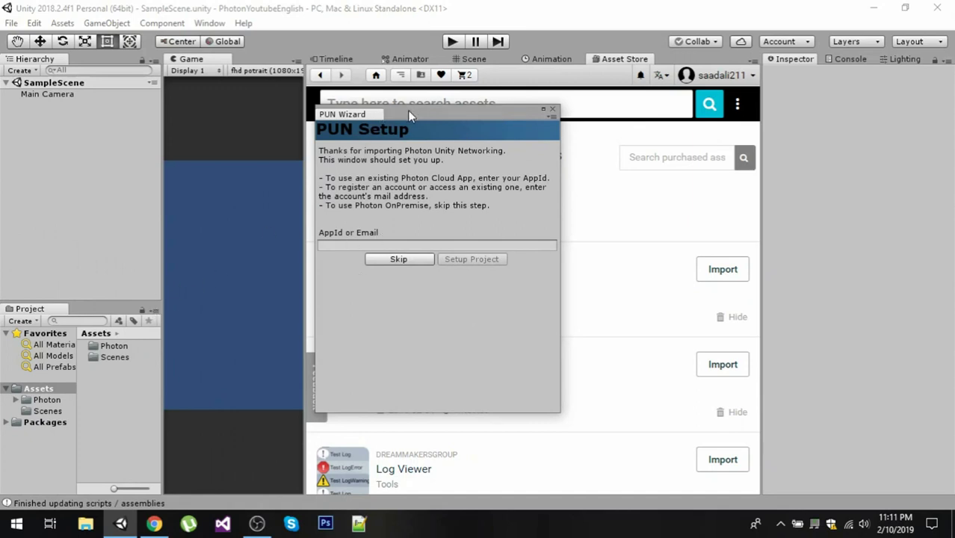
left_click_drag(409, 114, 426, 134)
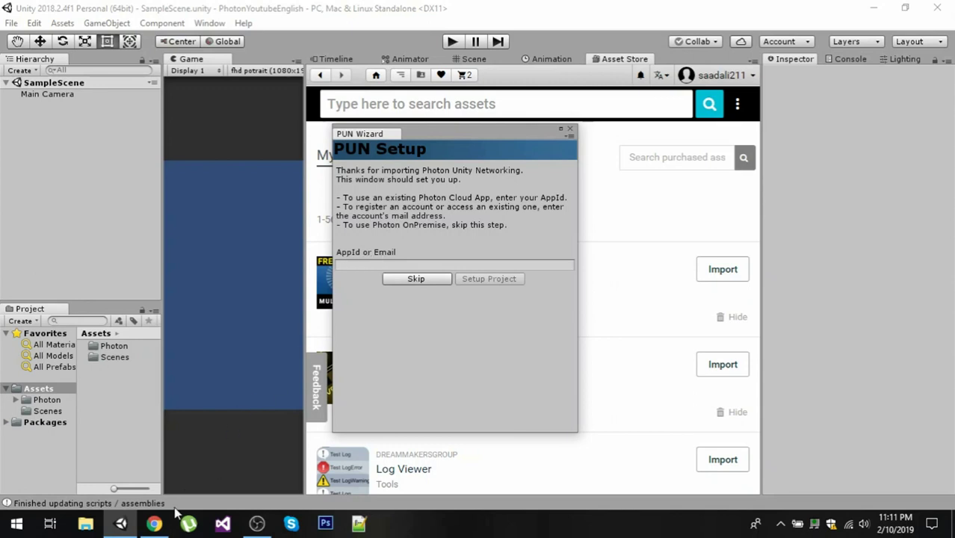
left_click(155, 524)
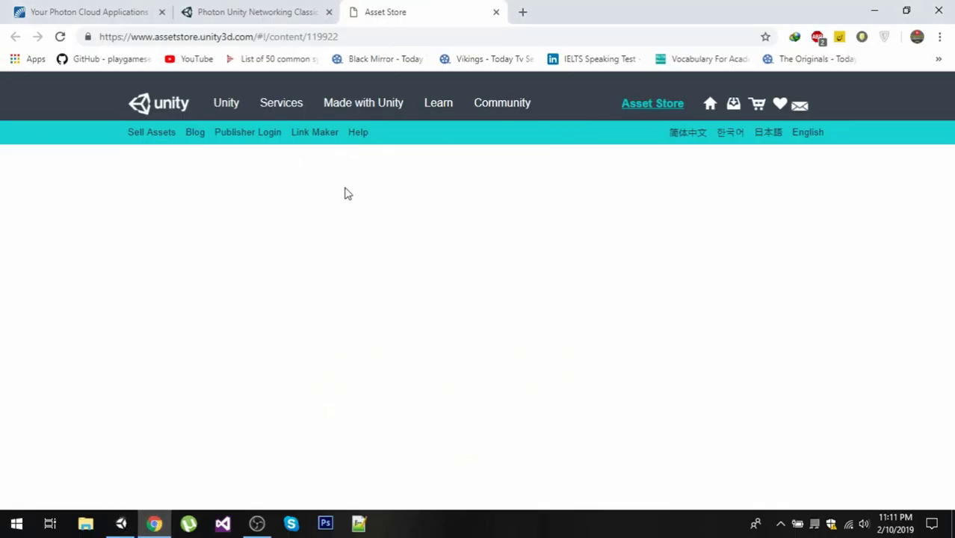
Start a new application on the Photon Cloud dashboard with type Photon PUN
left_click(61, 8)
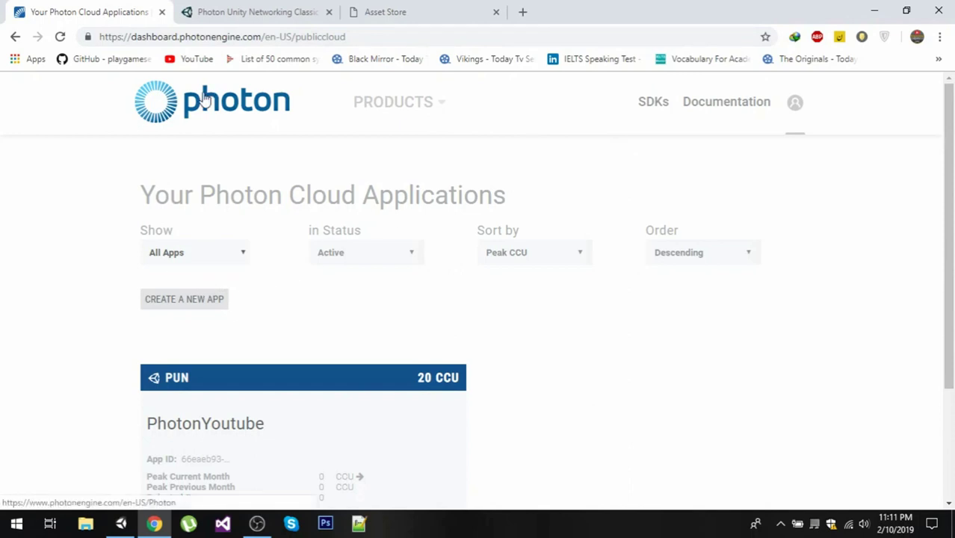
left_click(200, 308)
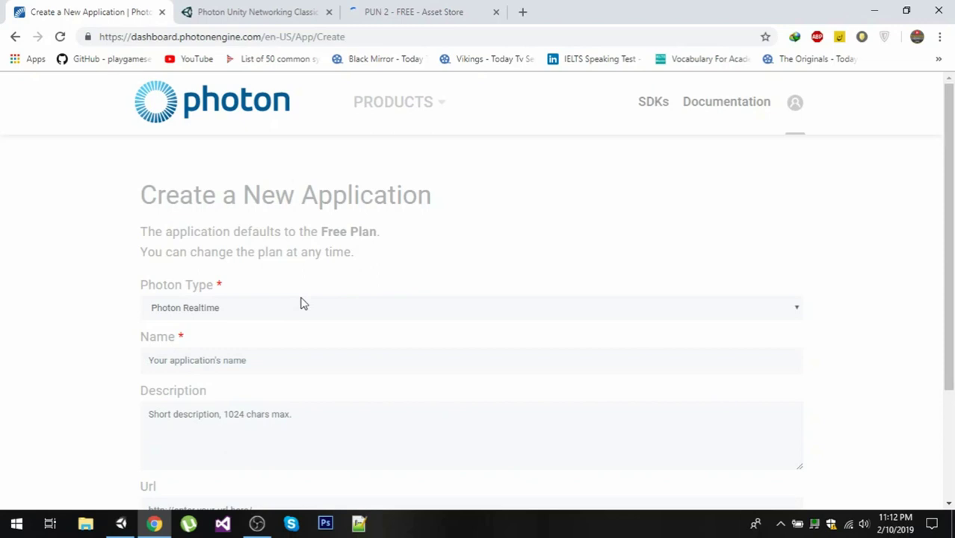
left_click(229, 312)
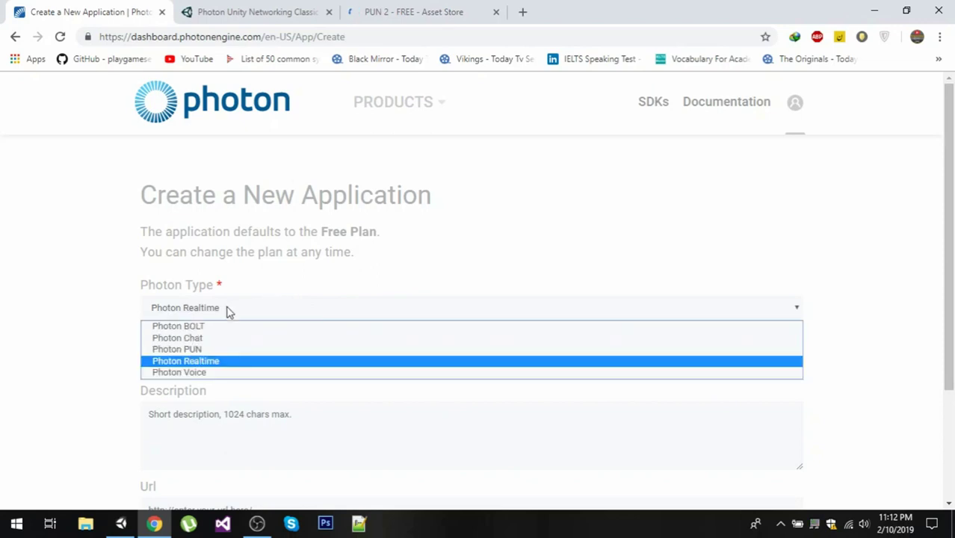
left_click(195, 351)
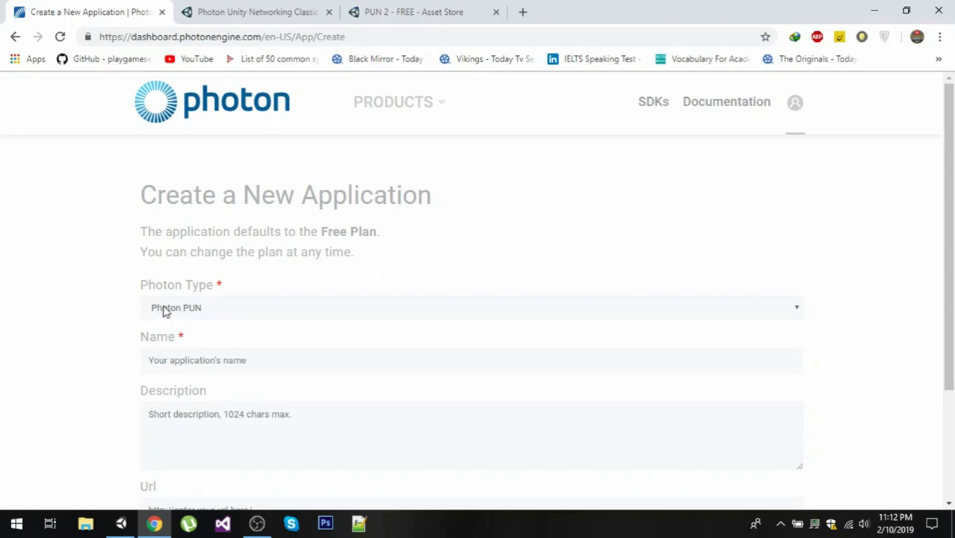
Name the app PhotonYoutube, create it, and return to the application list
left_click(198, 358)
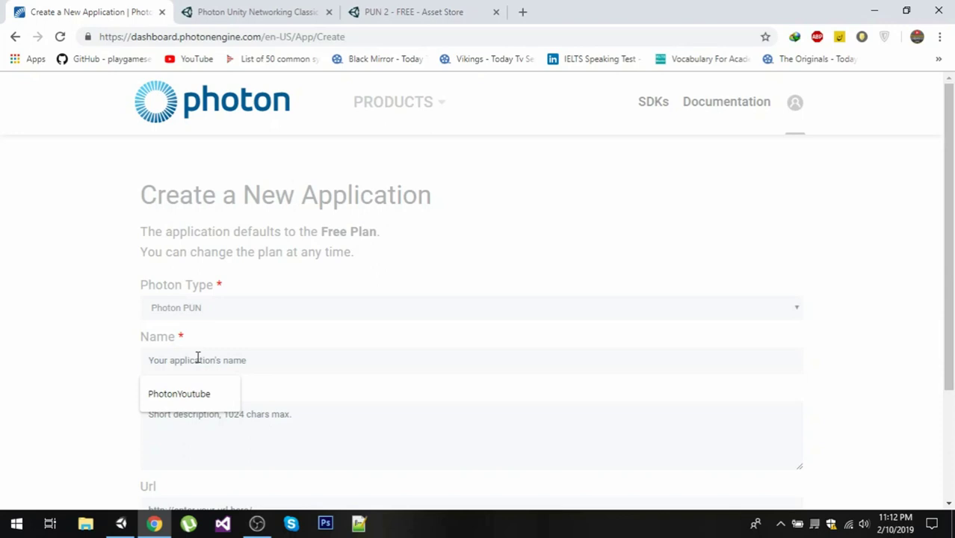
left_click(179, 394)
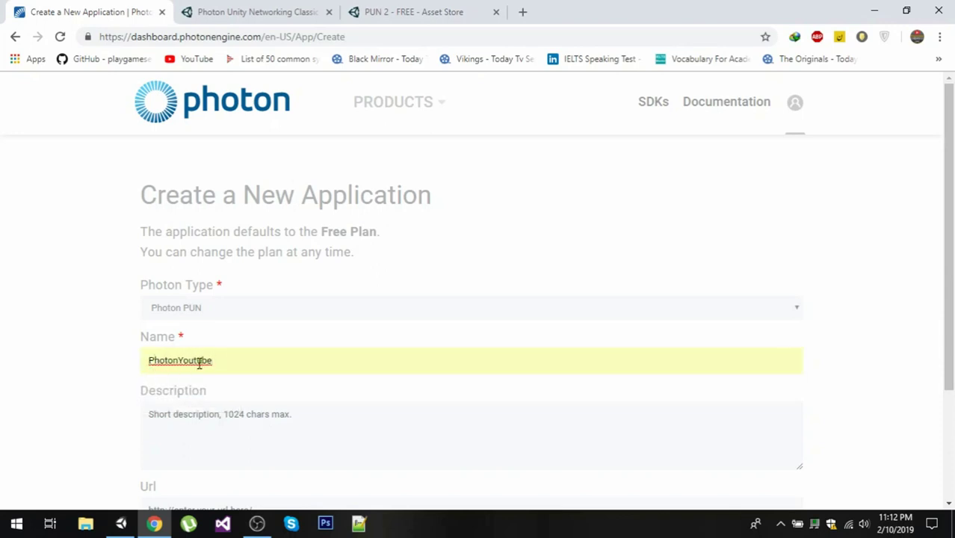
left_click(210, 422)
left_click_drag(951, 205, 951, 318)
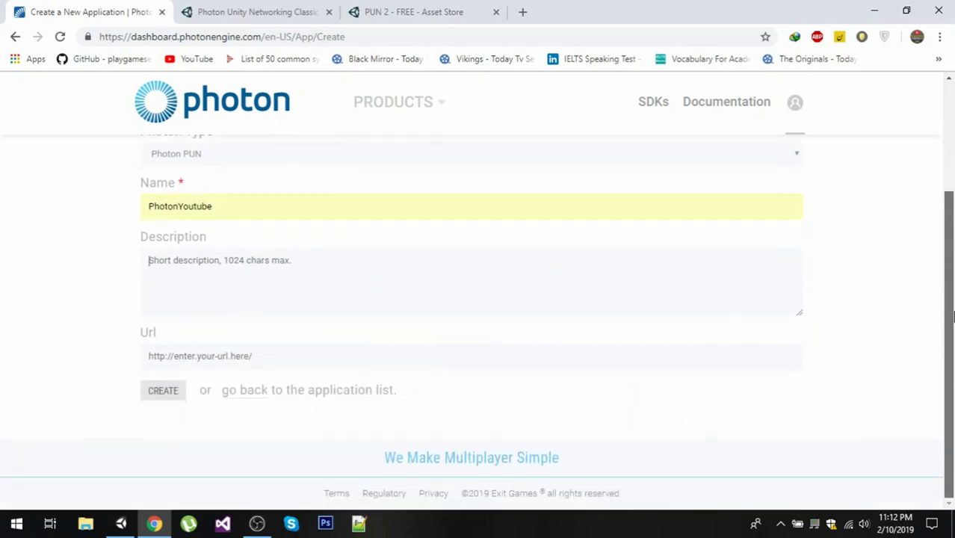
left_click(170, 394)
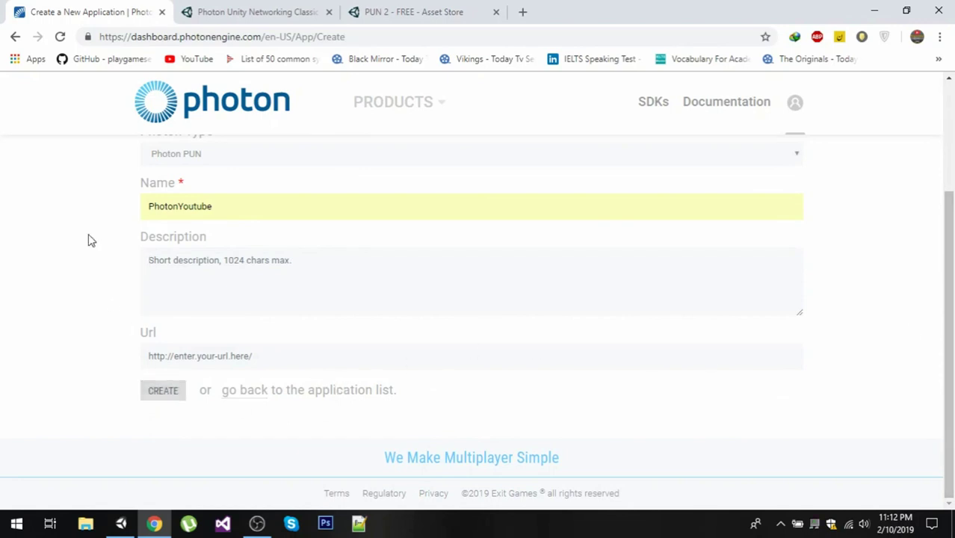
left_click(15, 37)
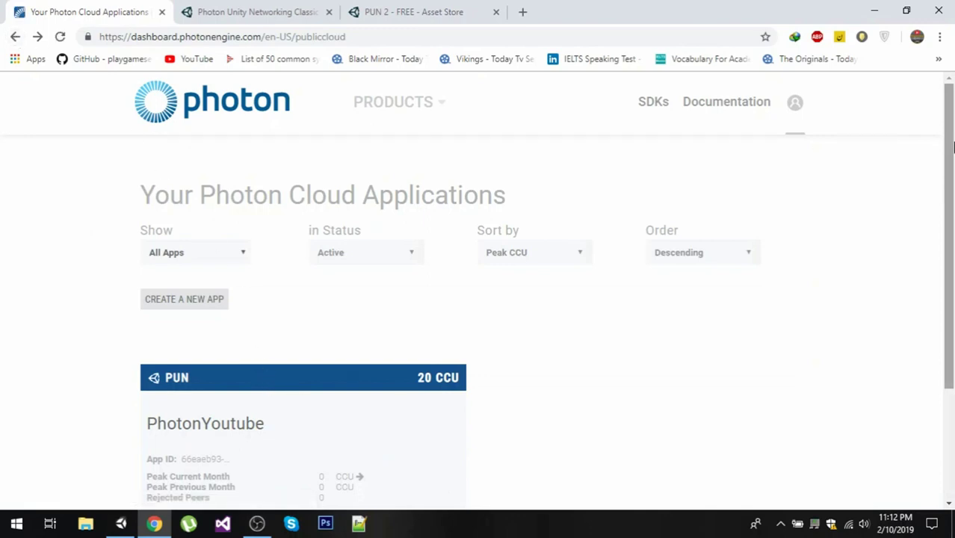
Scroll to the PhotonYoutube entry and highlight its name and 20 CCU text
scroll(214, 225, "down", 2)
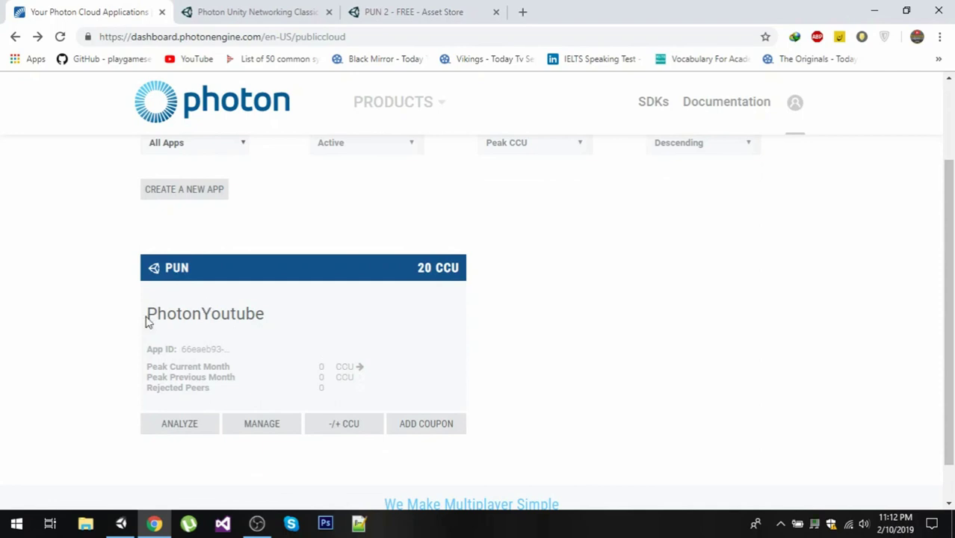
left_click_drag(147, 314, 258, 317)
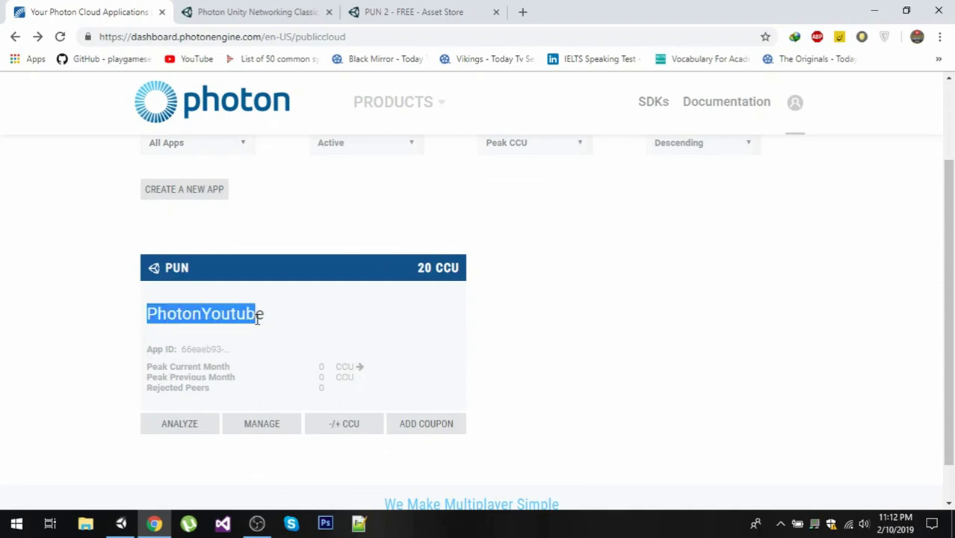
left_click(417, 269)
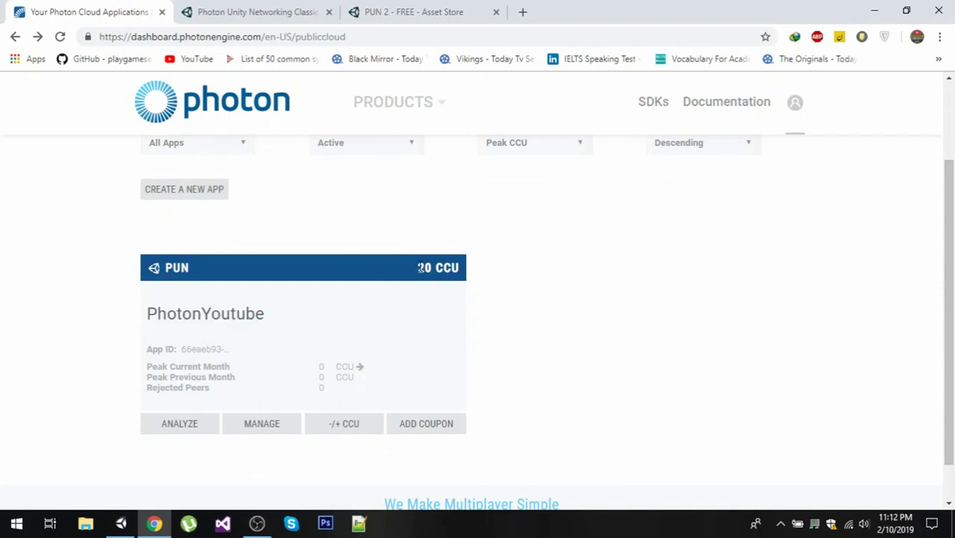
left_click_drag(464, 270, 417, 269)
Expand the truncated PhotonYoutube App ID and copy it to the clipboard
left_click(200, 349)
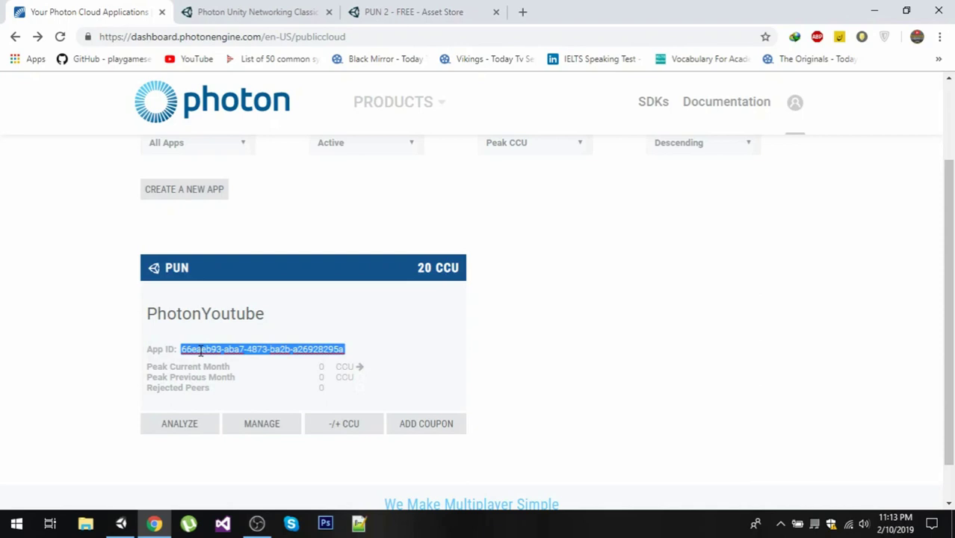
right_click(199, 350)
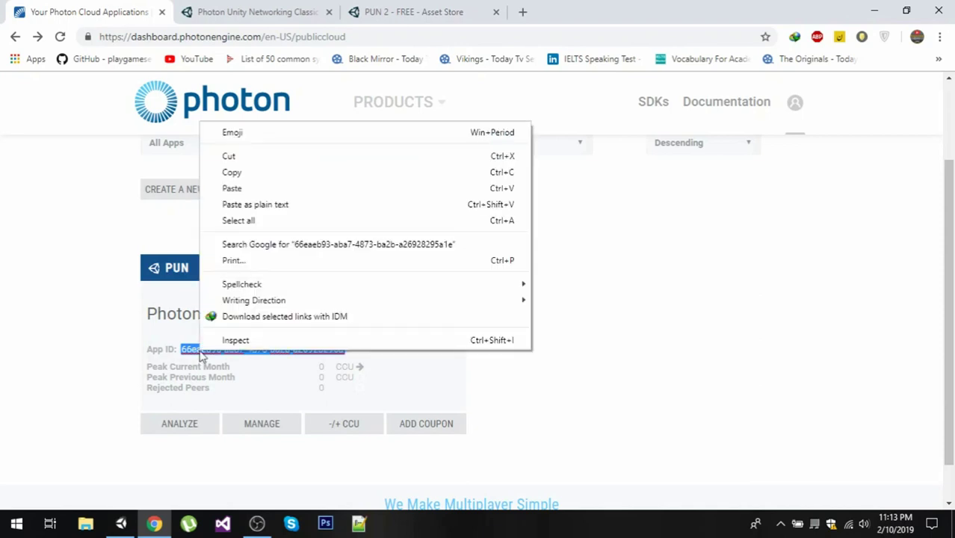
left_click(252, 176)
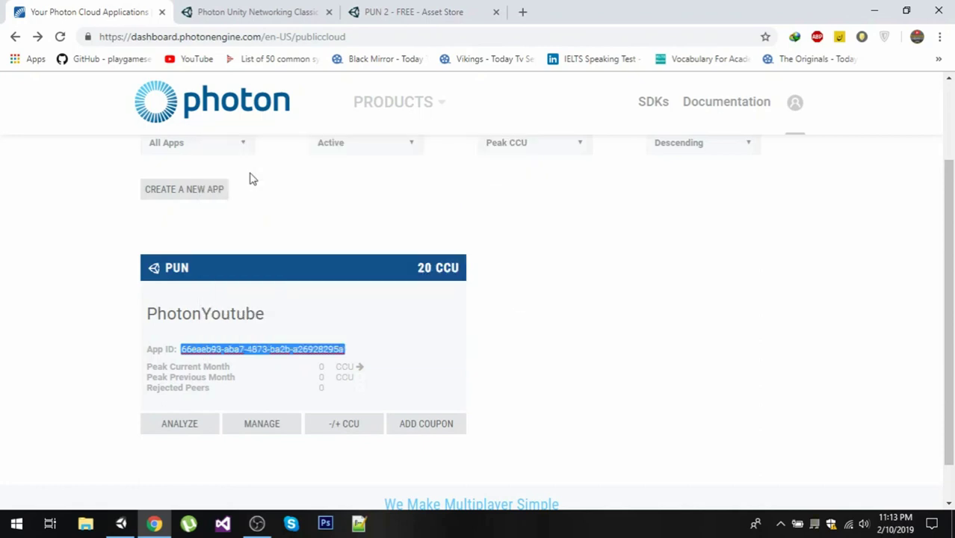
Paste the App ID into the PUN Setup AppId field, apply it, and close the wizard
left_click(124, 523)
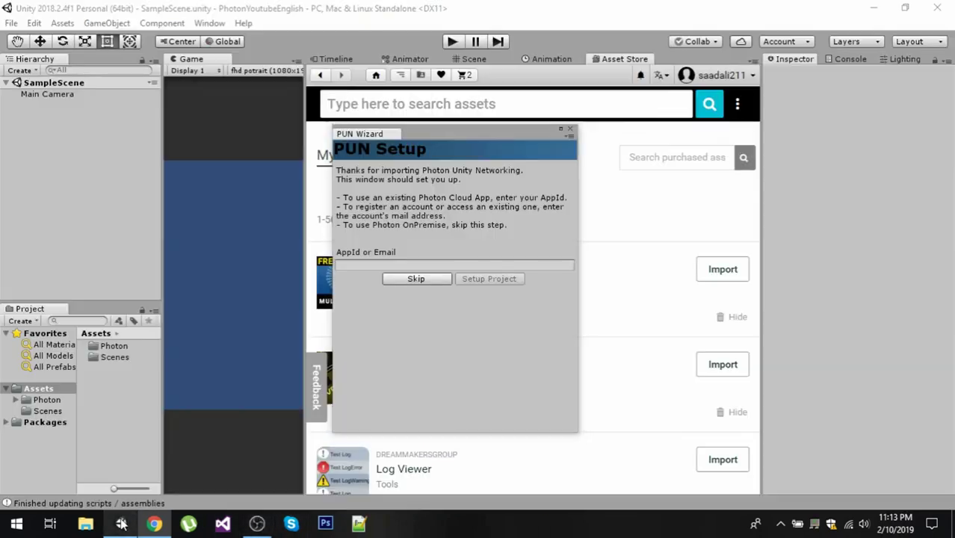
left_click(380, 264)
key("ctrl+v")
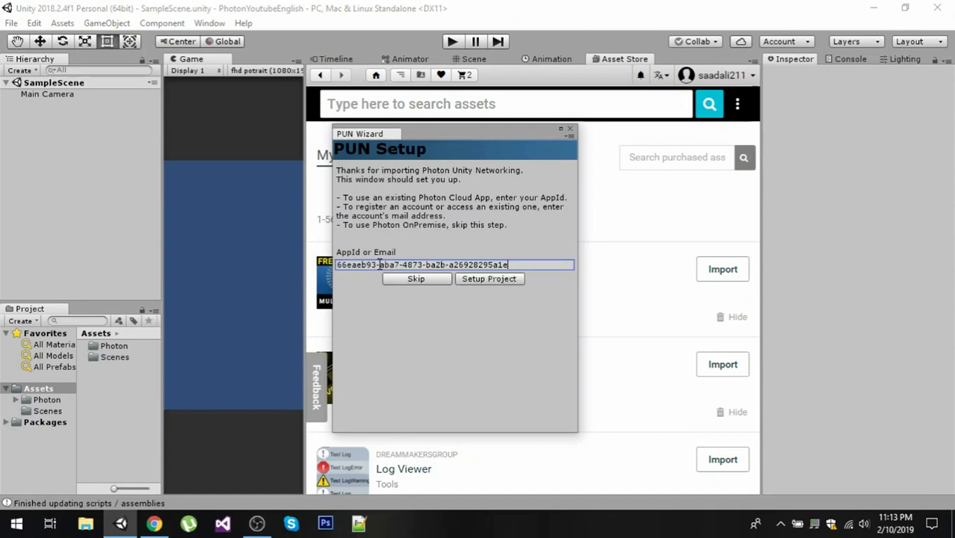
left_click(499, 282)
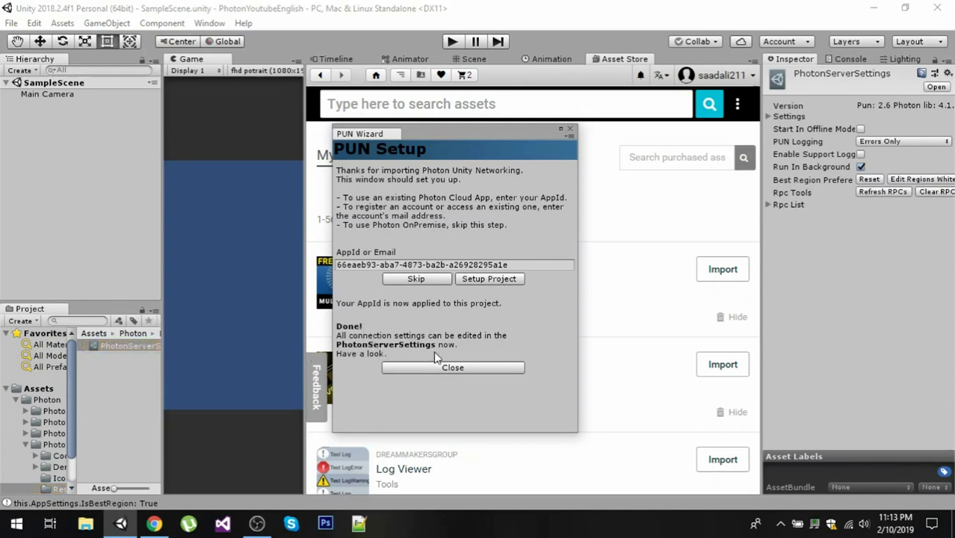
left_click(447, 367)
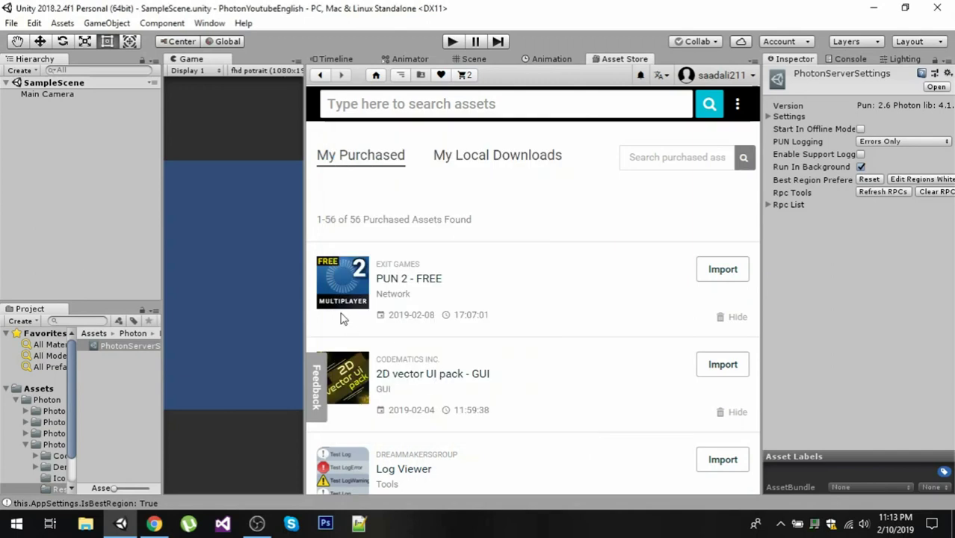
Widen the Game view, browse the Photon and Assets folders, and search the project for 'server'
left_click_drag(305, 298, 533, 287)
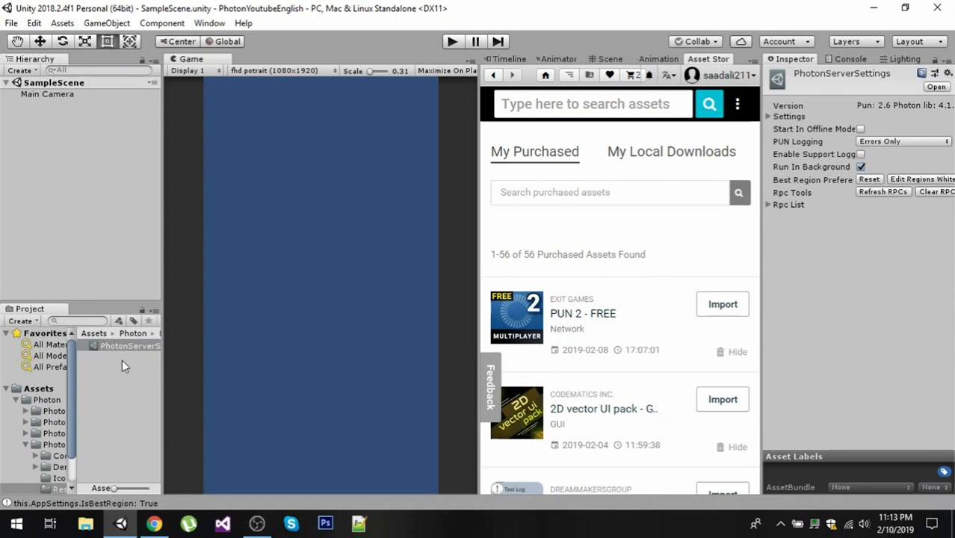
left_click(39, 399)
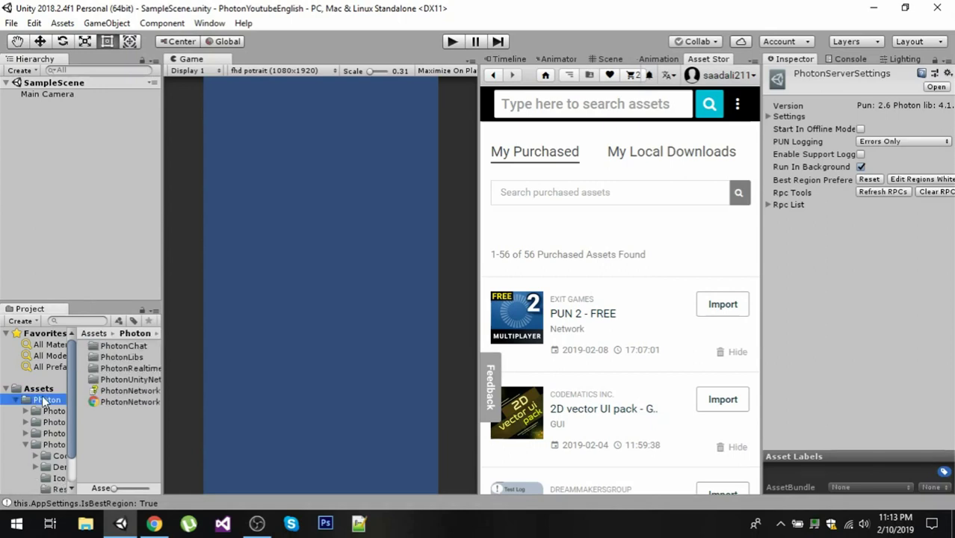
left_click(39, 389)
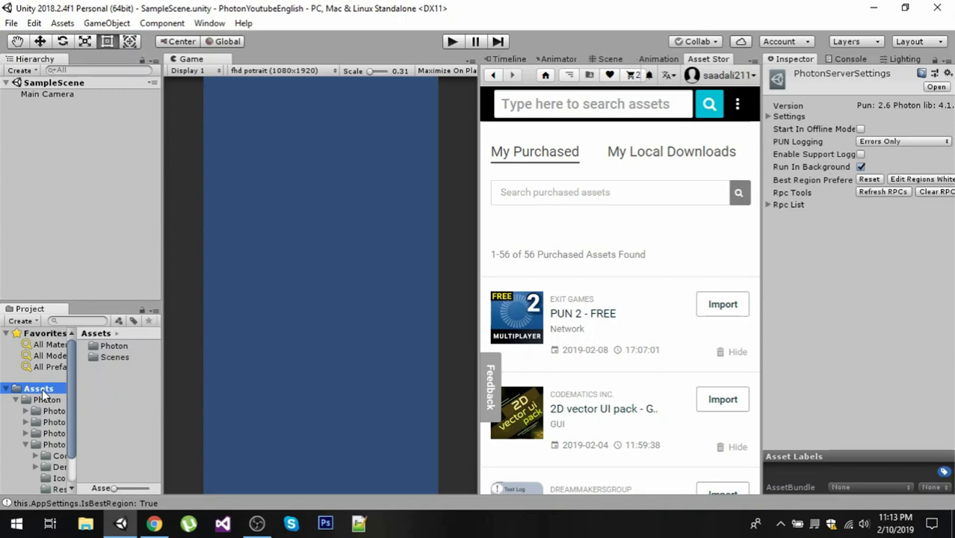
left_click(80, 321)
type("server")
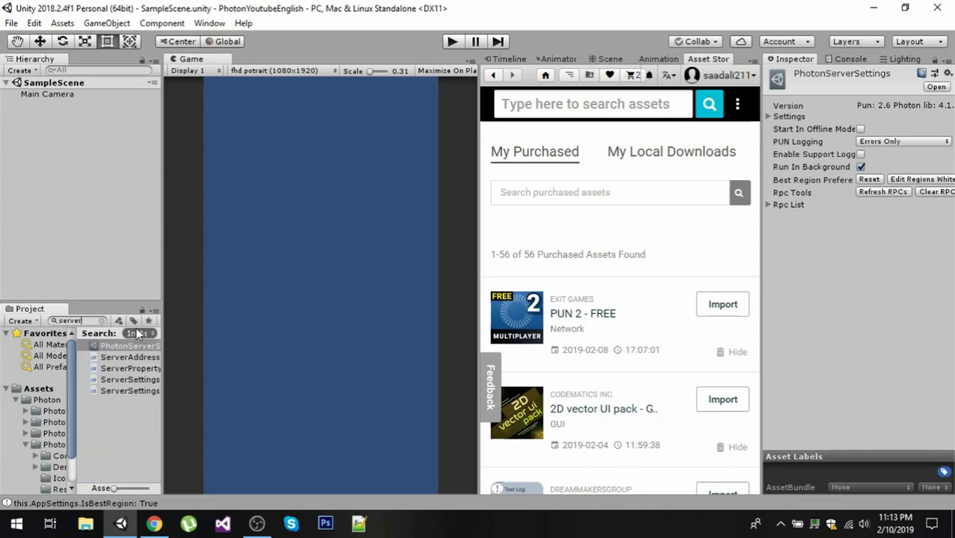
Set PUN Logging to Full on PhotonServerSettings, then show the Animator panel
left_click(127, 346)
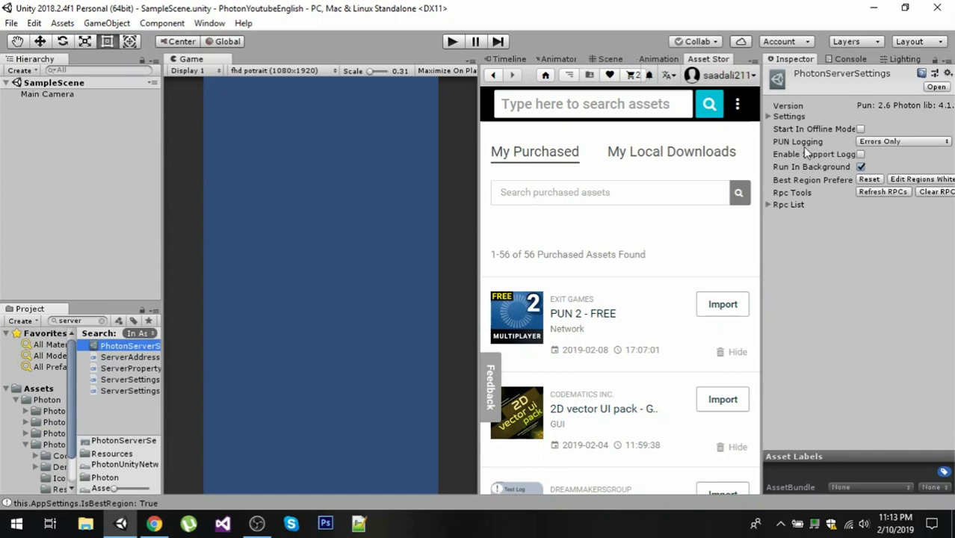
left_click(888, 143)
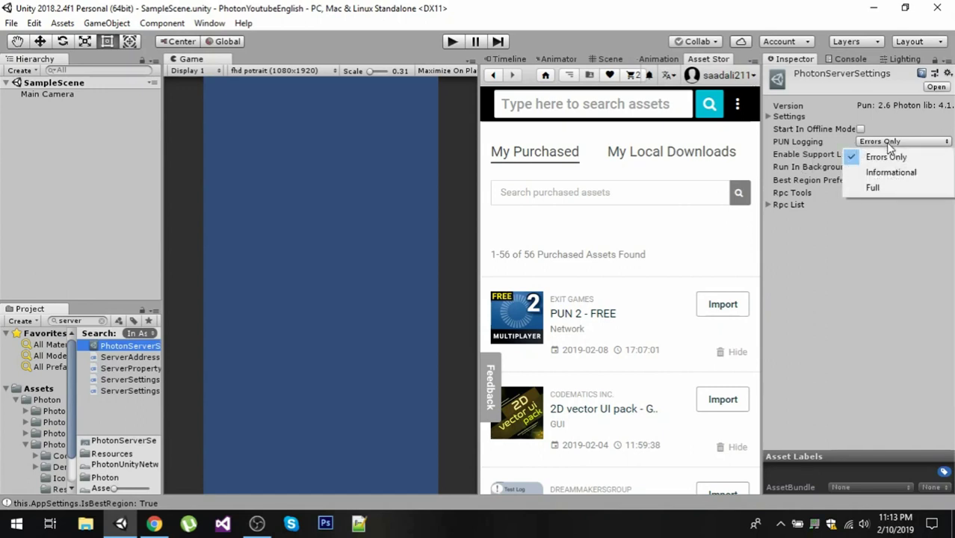
left_click(871, 188)
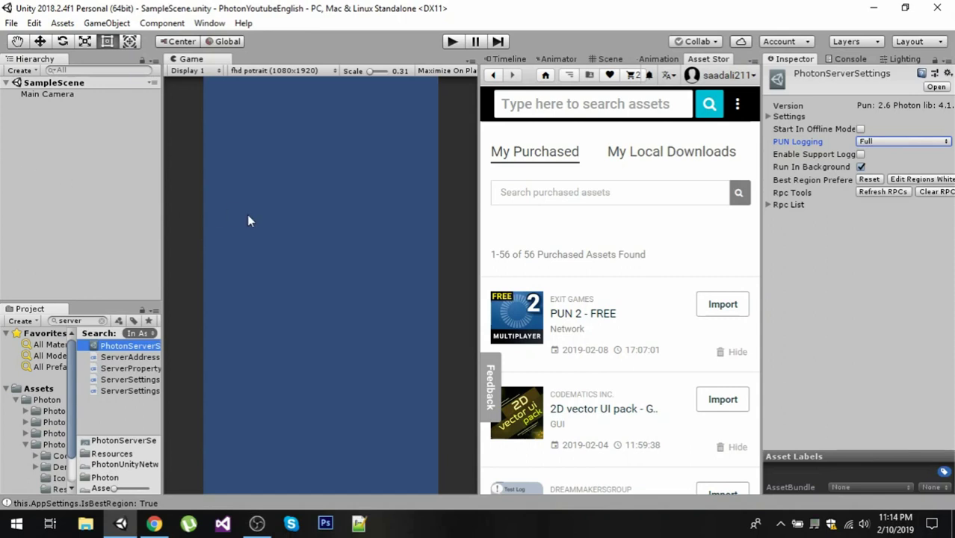
left_click(558, 59)
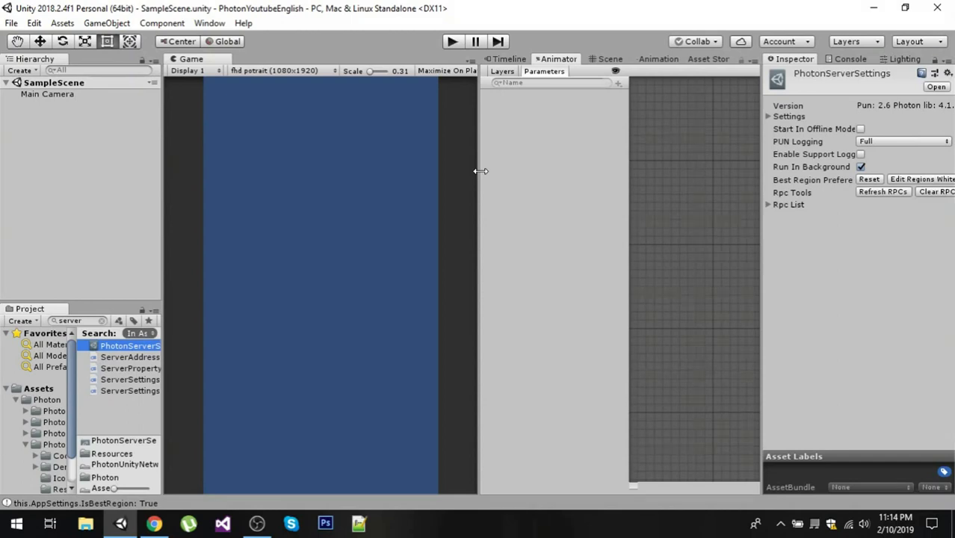
Add an empty GameObject to SampleScene and rename it 'Launcher'
left_click(30, 218)
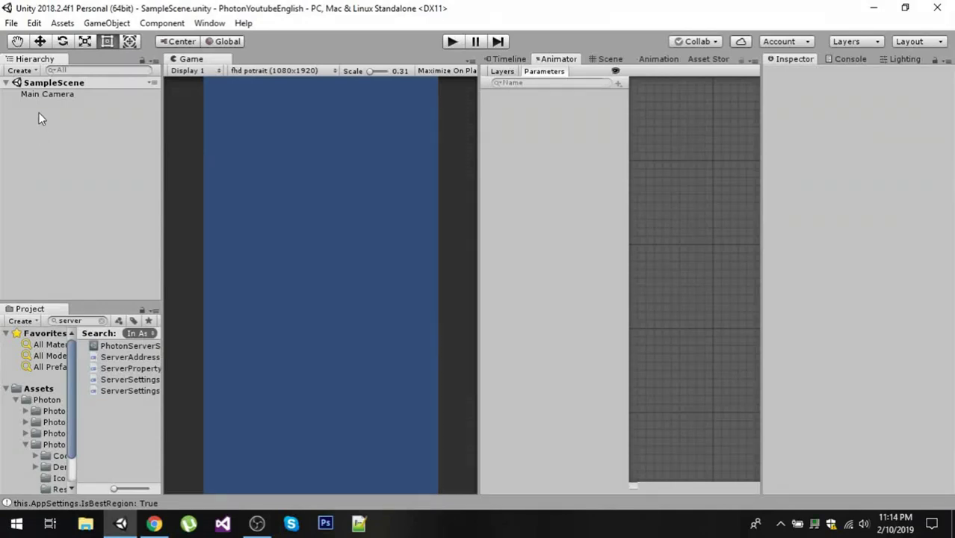
left_click(34, 71)
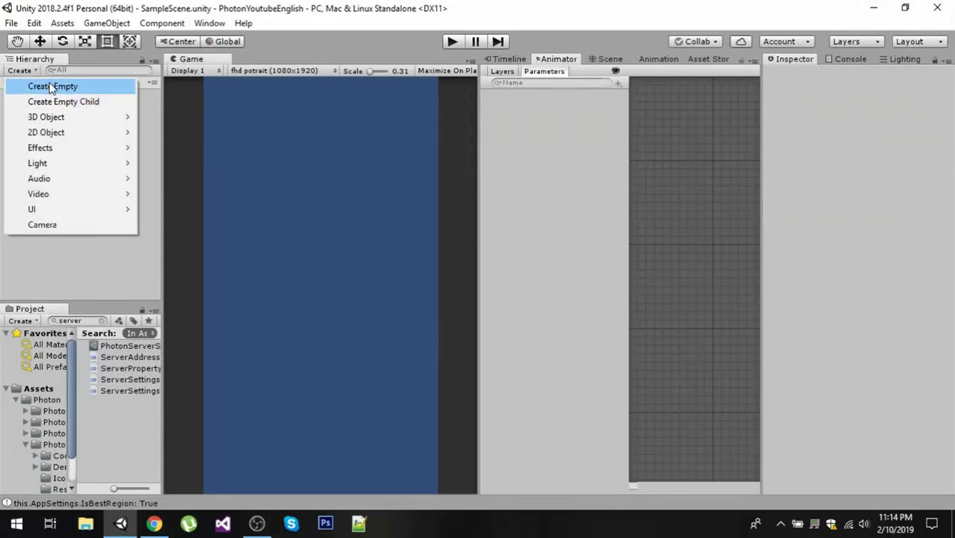
left_click(47, 86)
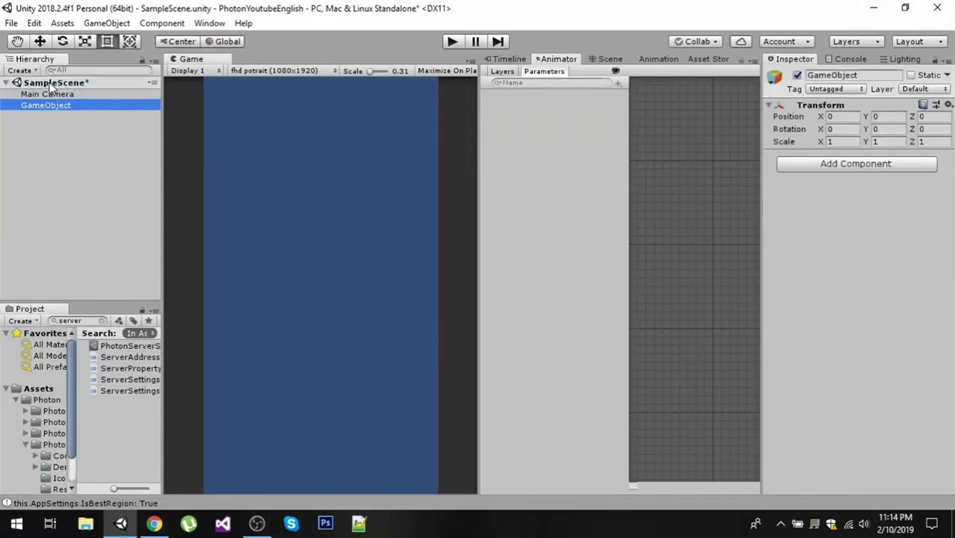
left_click(857, 75)
type("Launcher")
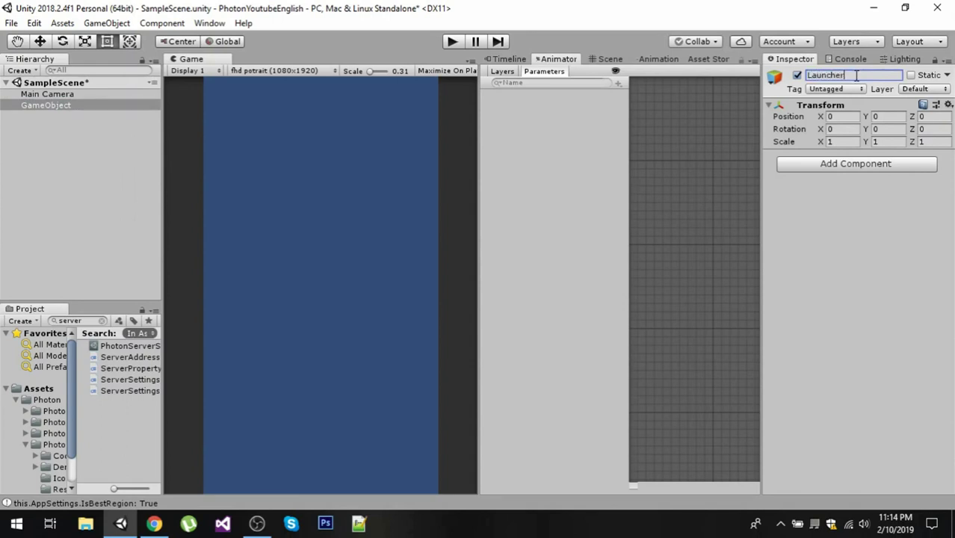
key("Return")
Create a new folder named 'Scripts' inside the Assets folder
left_click(51, 390)
right_click(133, 386)
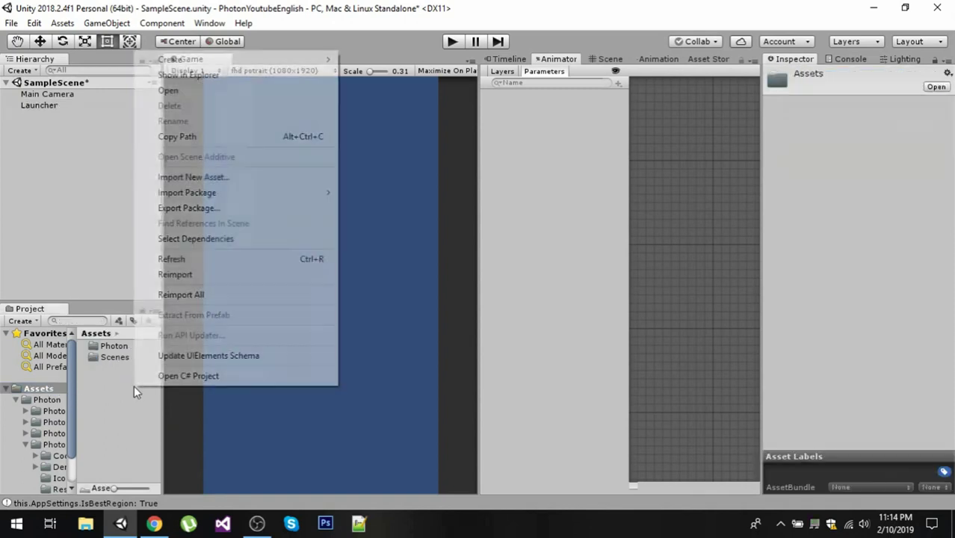
mouse_move(232, 65)
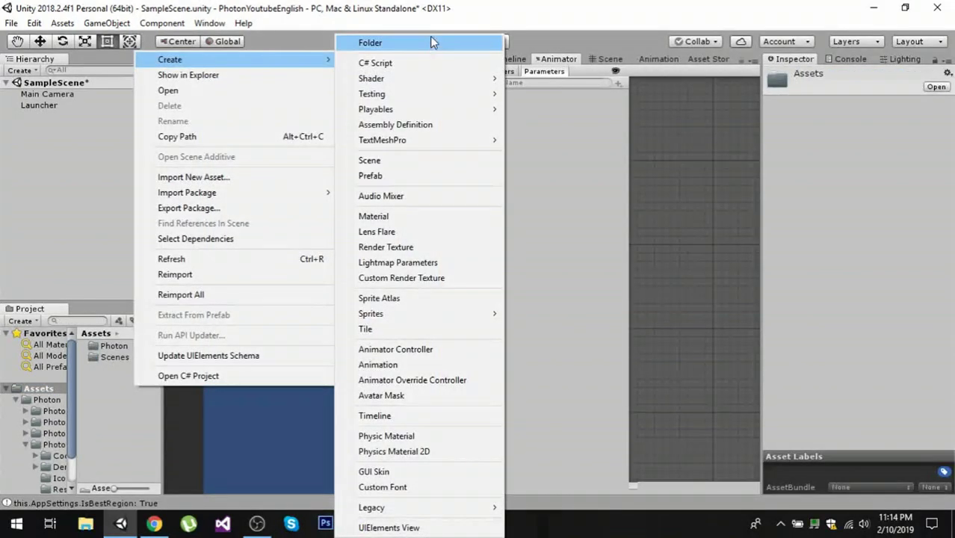
left_click(429, 39)
type("Scripts")
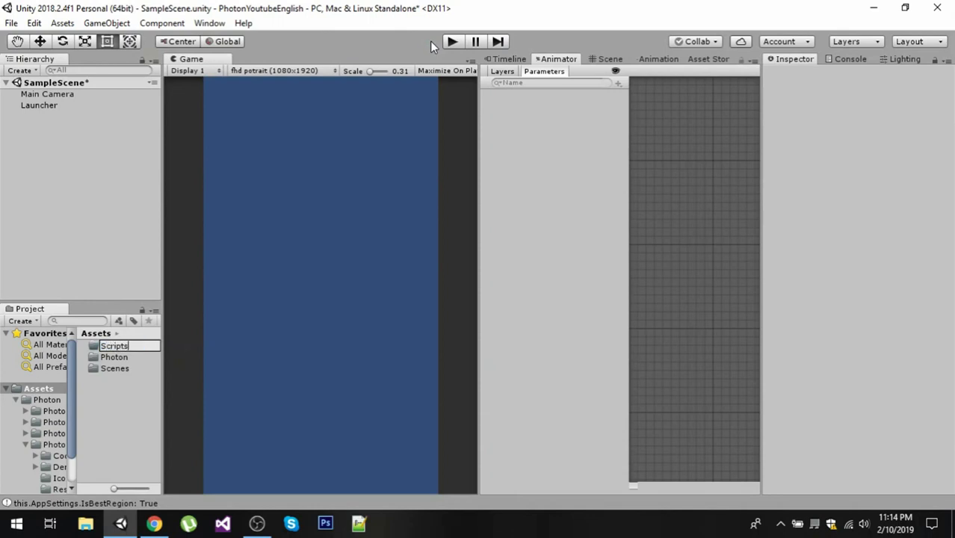
key("Return")
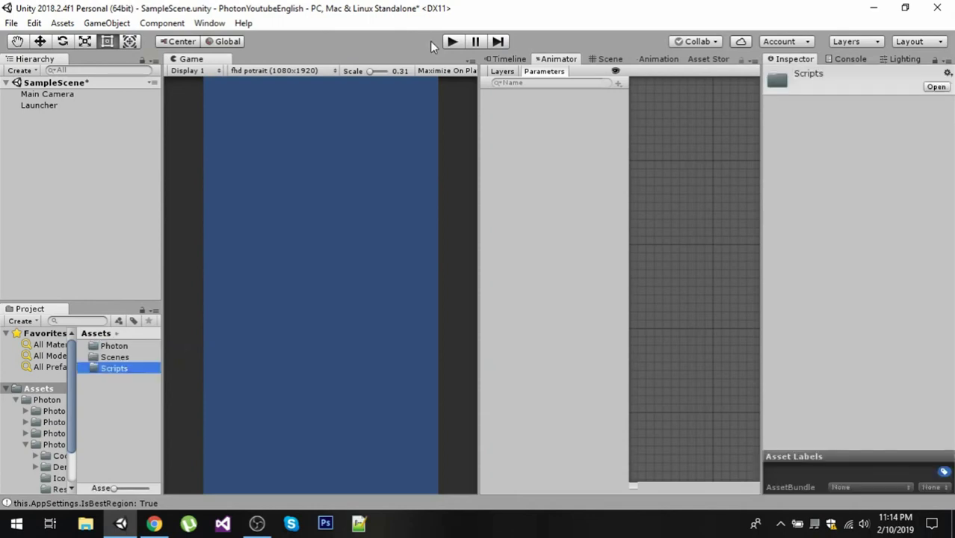
Create a C# script named 'Launcher' inside the Scripts folder
double_click(118, 365)
right_click(117, 365)
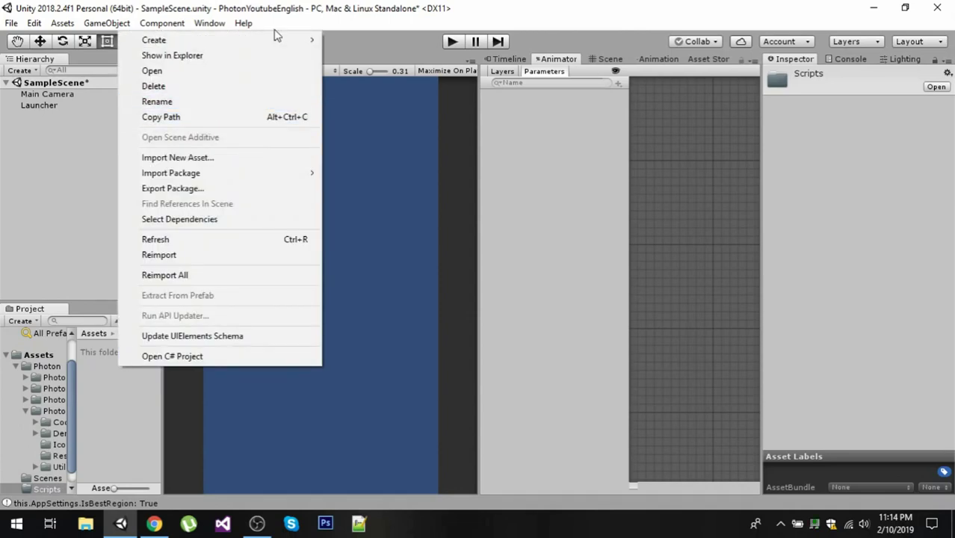
mouse_move(280, 41)
left_click(408, 62)
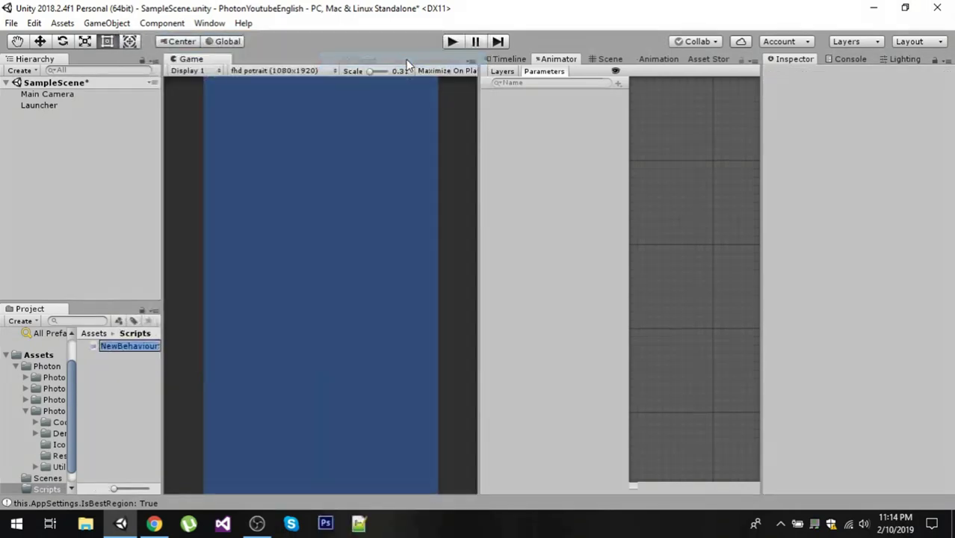
type("Launcher")
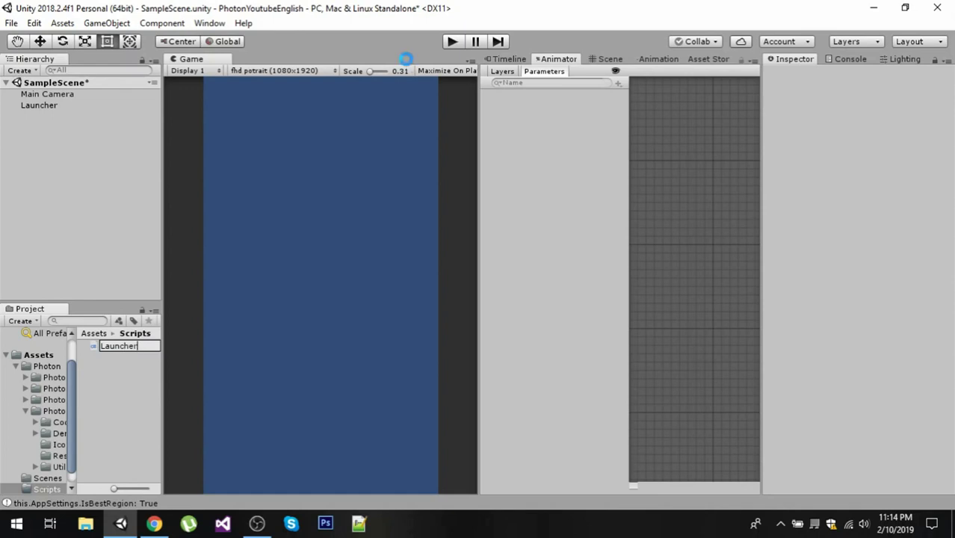
key("Return")
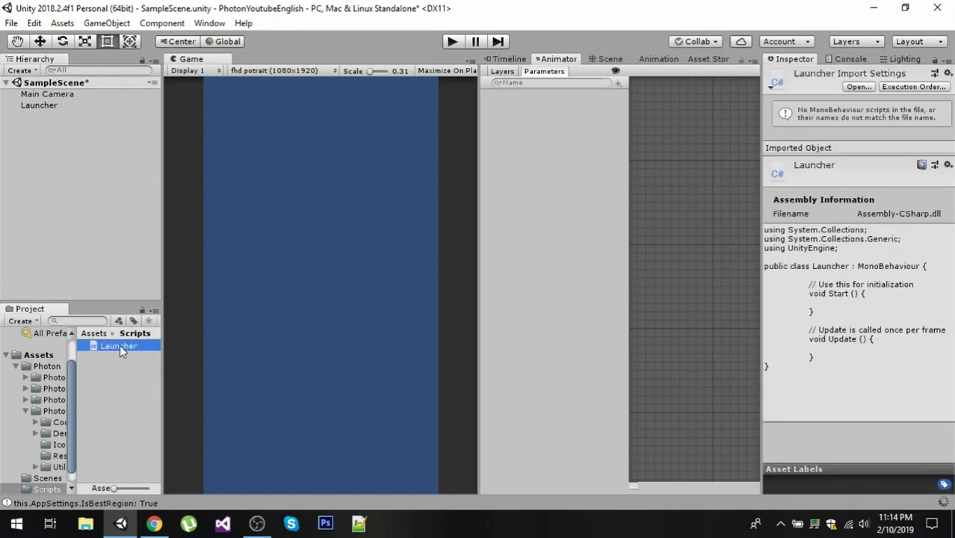
Attach the Launcher script to the Launcher GameObject and select it to confirm
left_click_drag(119, 345, 44, 105)
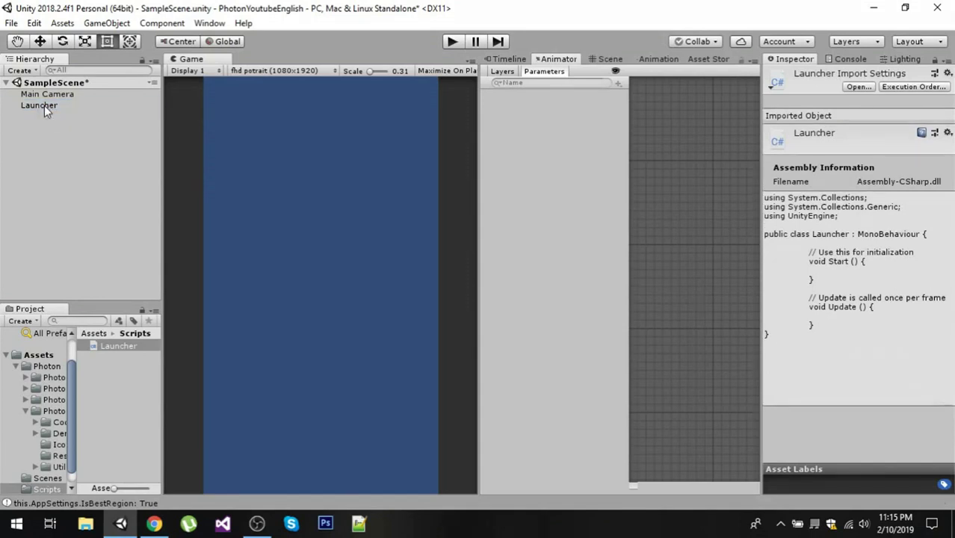
left_click(44, 105)
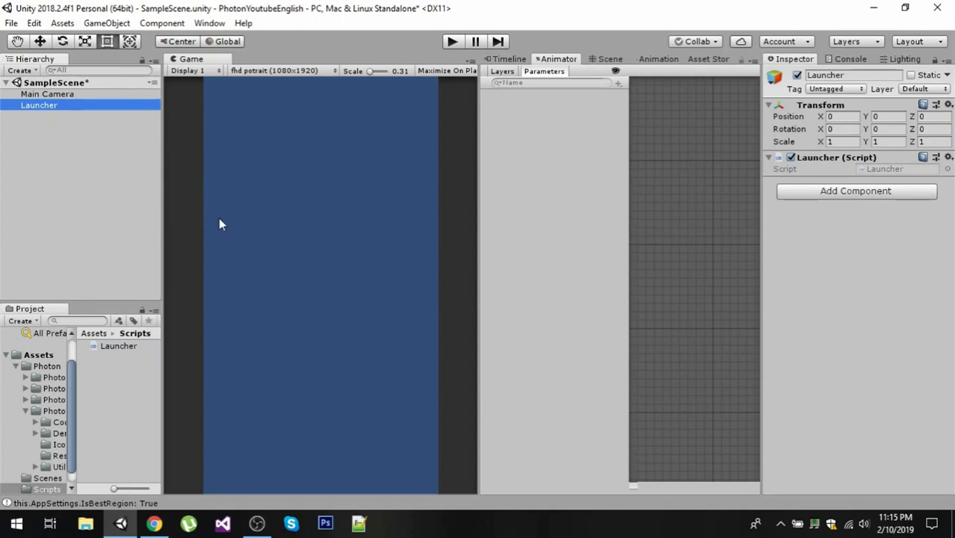
Resize the Game view narrower so the Animator panel gets more width
left_click_drag(479, 221, 410, 218)
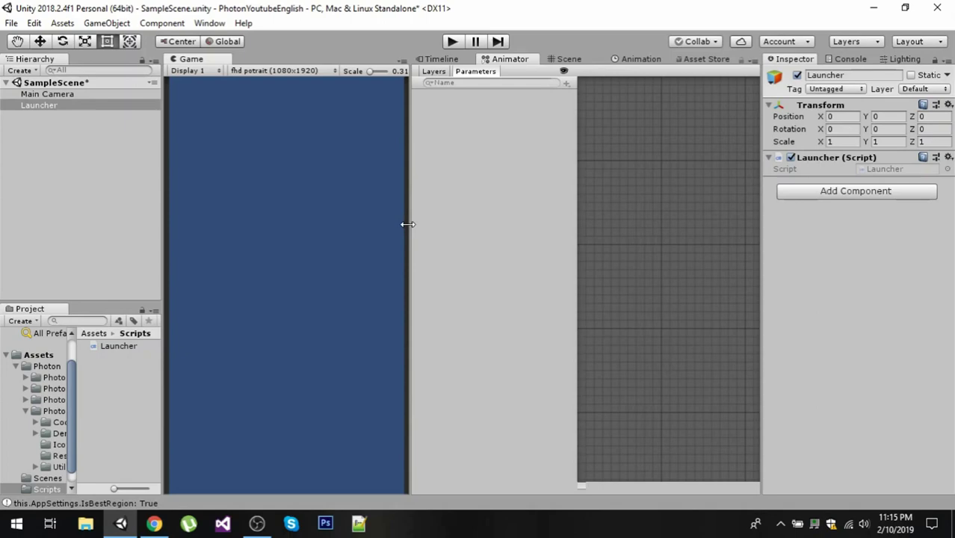
left_click_drag(408, 224, 396, 227)
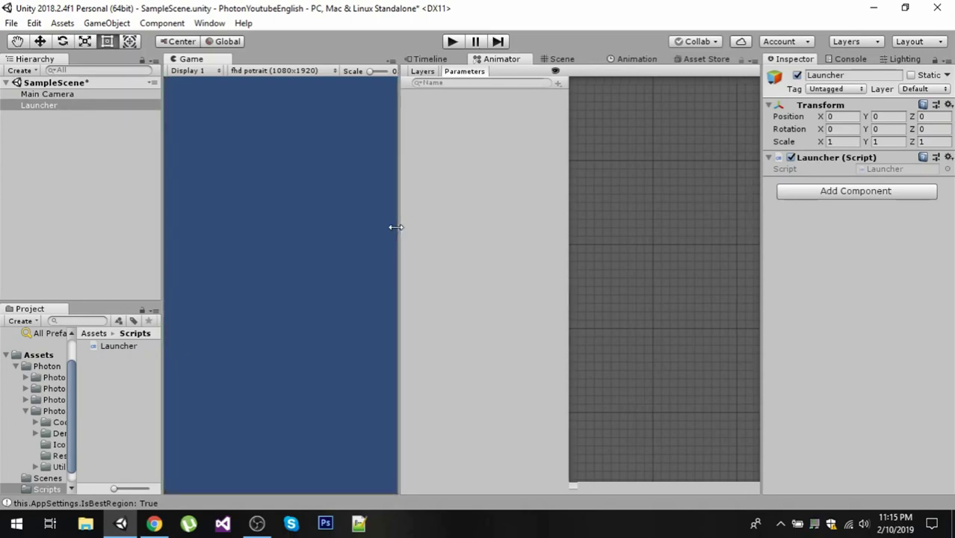